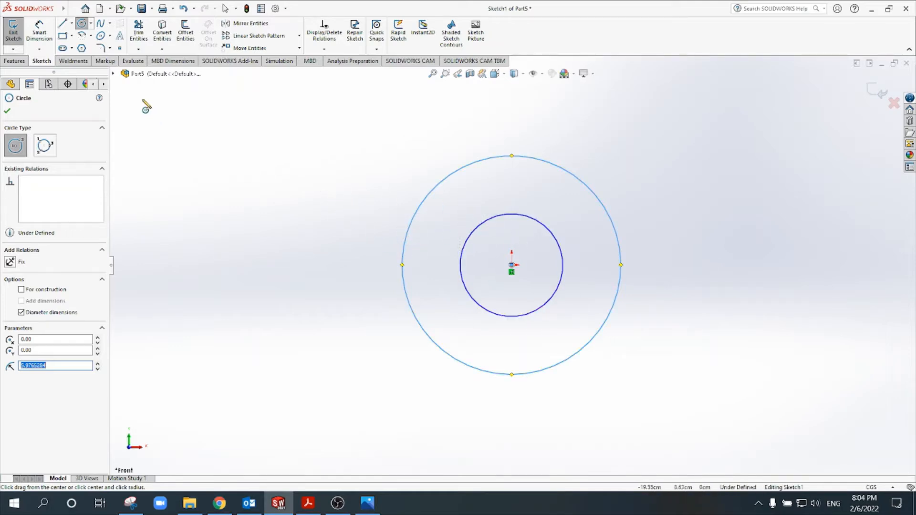
Step: Dimension the inner circle's diameter and set it to 30 cm
left_click(39, 31)
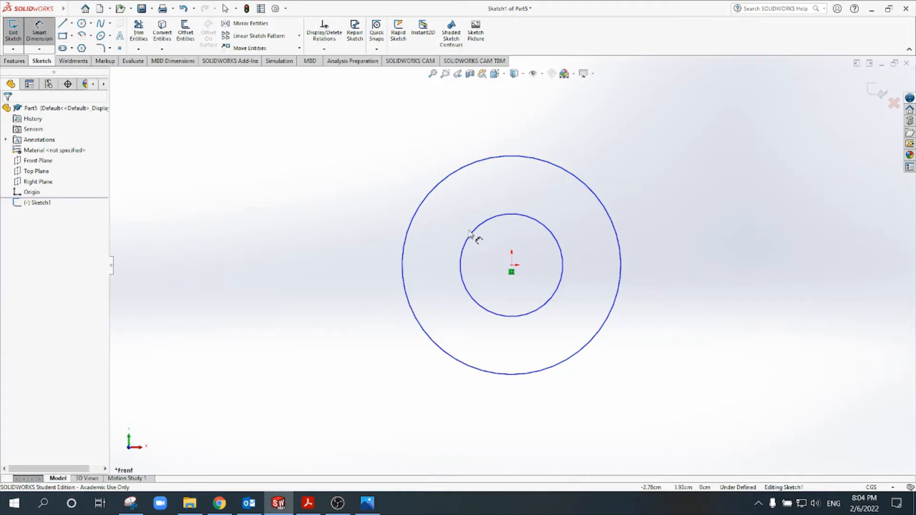
left_click(531, 219)
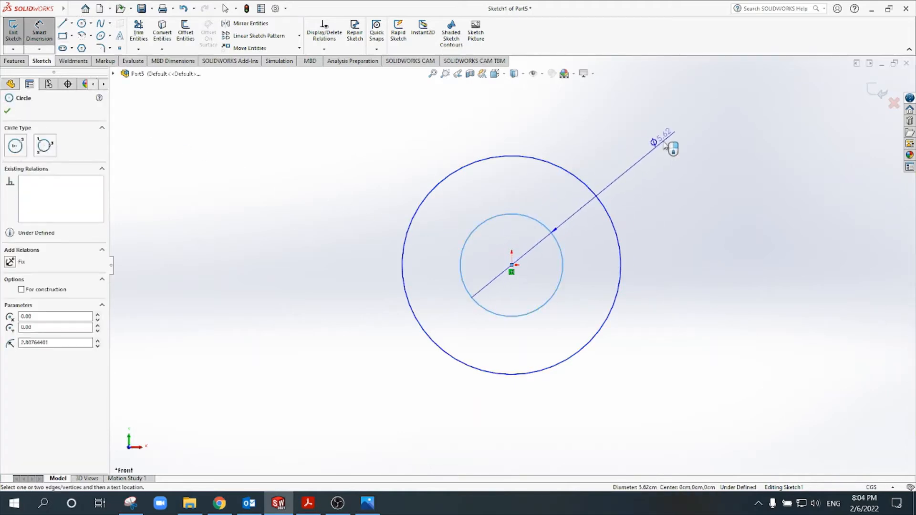
left_click(667, 162)
type("30")
key("Return")
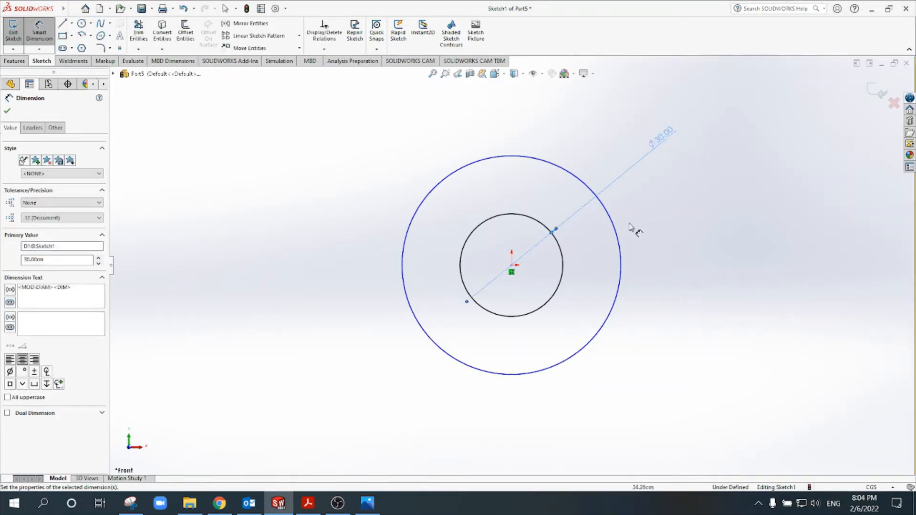
Step: Dimension the outer circle's diameter and set it to 60 cm
left_click(568, 173)
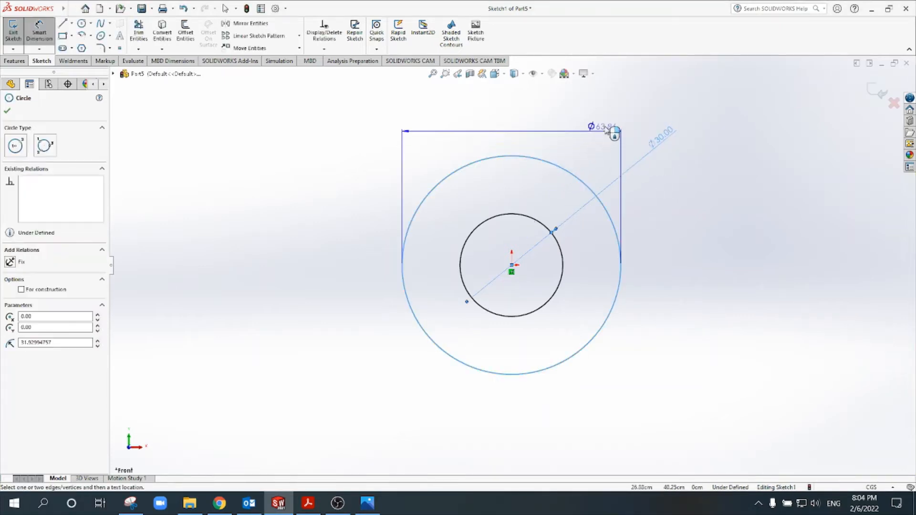
left_click(607, 125)
key("Return")
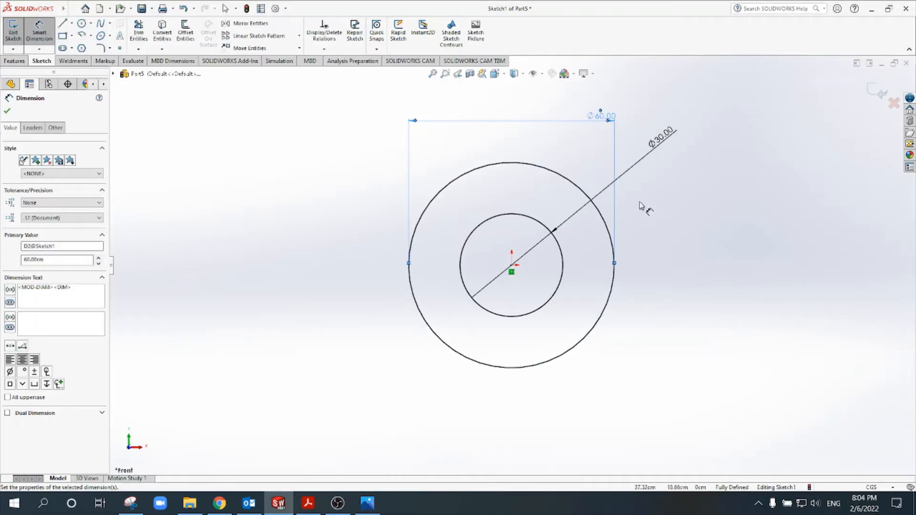
key("Escape")
key("f")
scroll(528, 311, "up", 2)
scroll(464, 324, "down", 1)
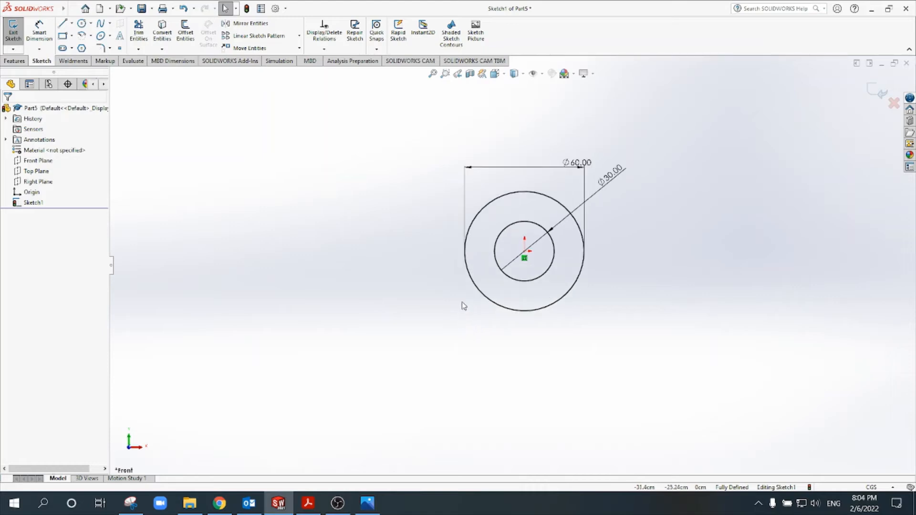
left_click(65, 24)
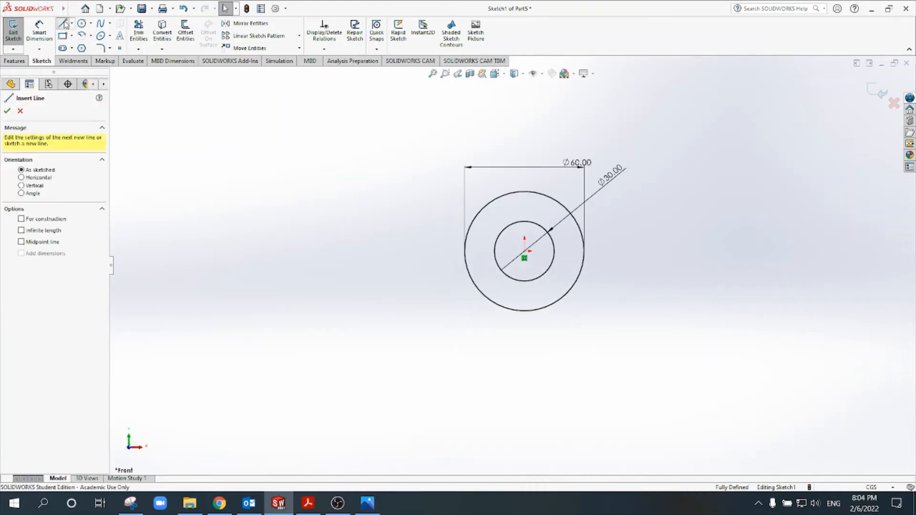
left_click(172, 366)
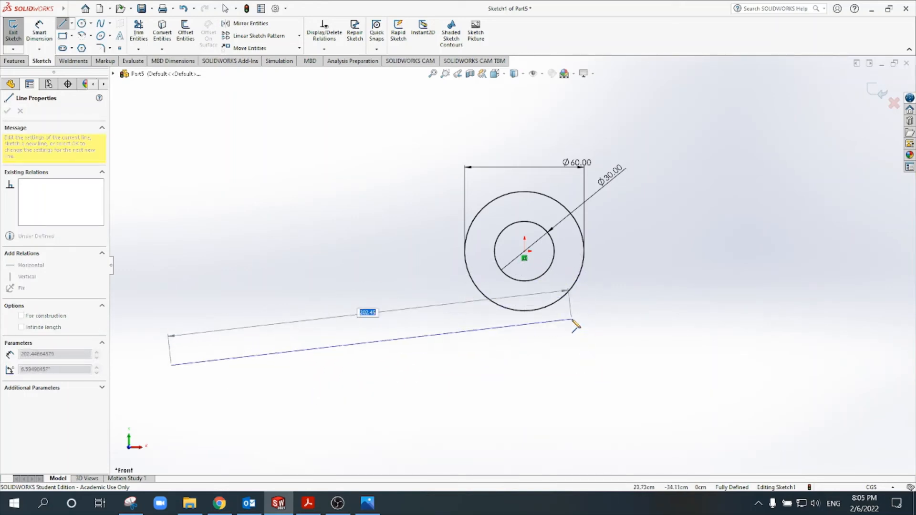
key("Escape")
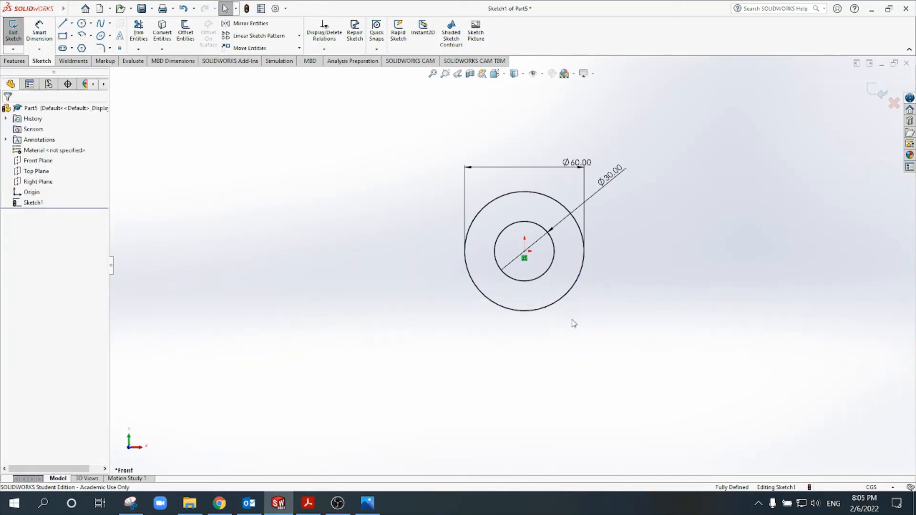
Step: Sketch connected lines from the outer circle's right quadrant: about 57 cm down, about 185 cm left, and about 34 cm up
left_click(64, 24)
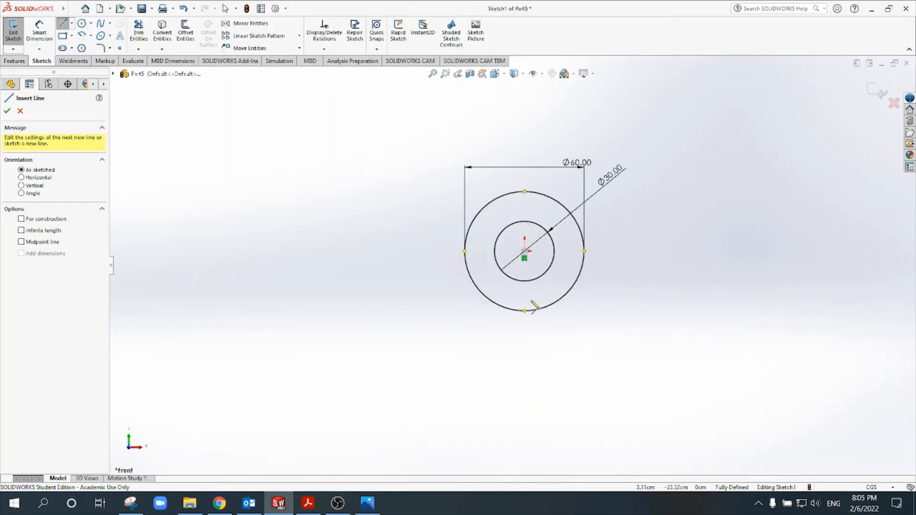
left_click(585, 252)
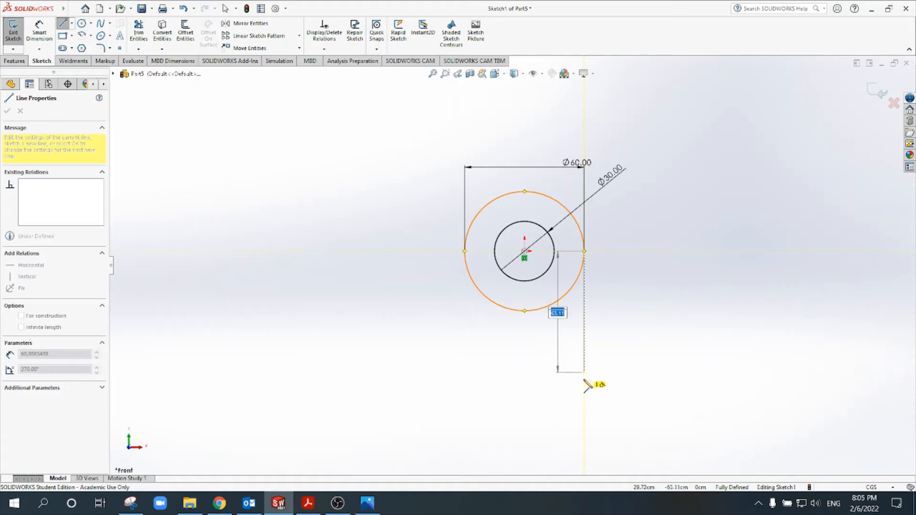
left_click(585, 366)
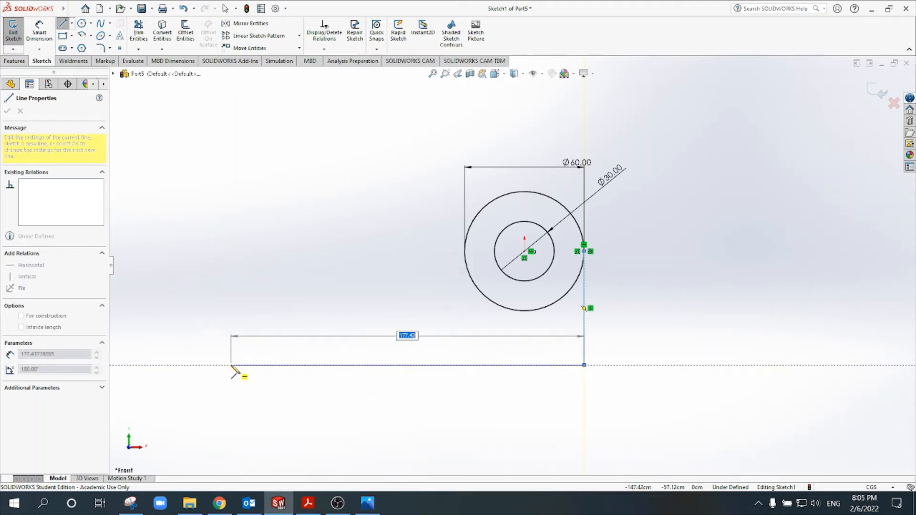
left_click(215, 365)
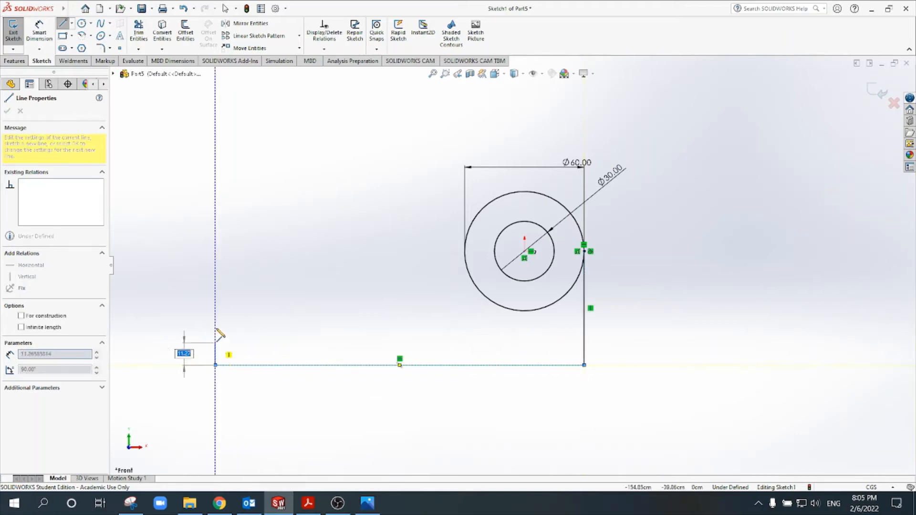
left_click(215, 297)
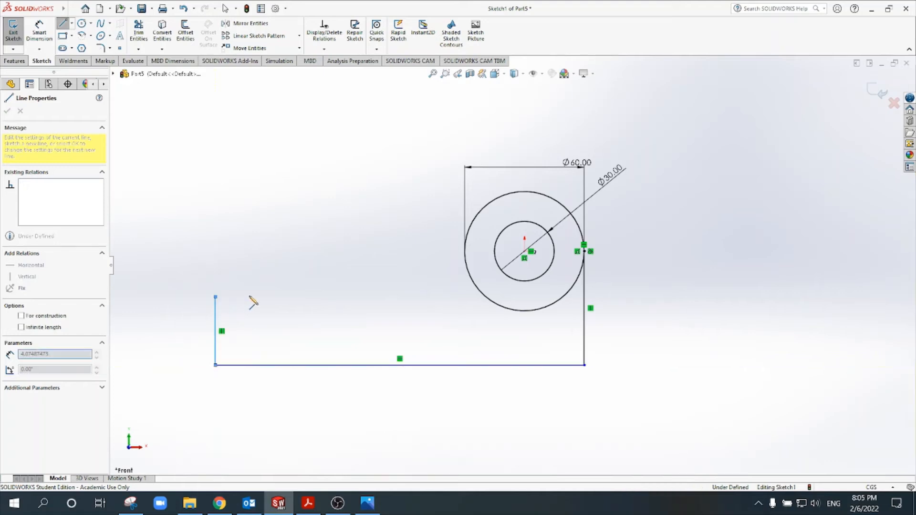
Step: Continue the outline rightward with a ledge about 30 cm long, a rectangular notch about 29 cm wide, and a ledge about 39 cm long
left_click(275, 297)
left_click(276, 314)
left_click(333, 314)
left_click(333, 297)
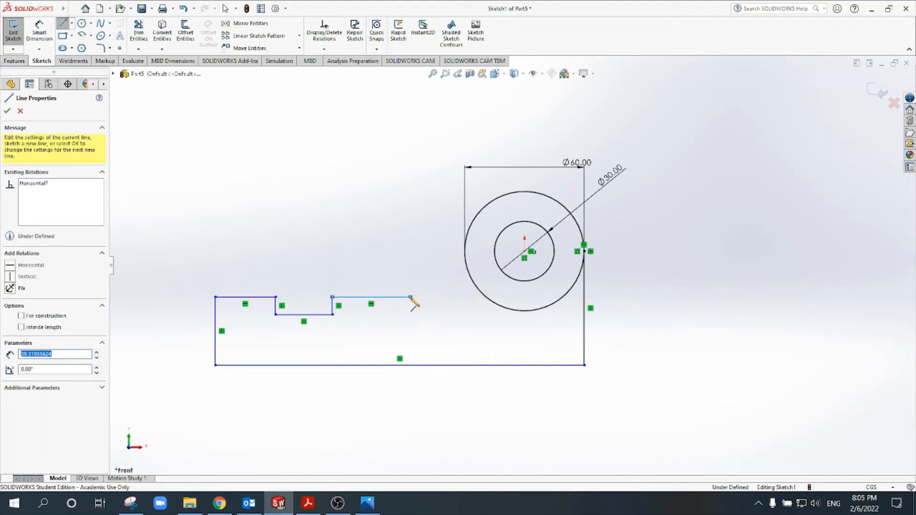
left_click(410, 297)
key("Escape")
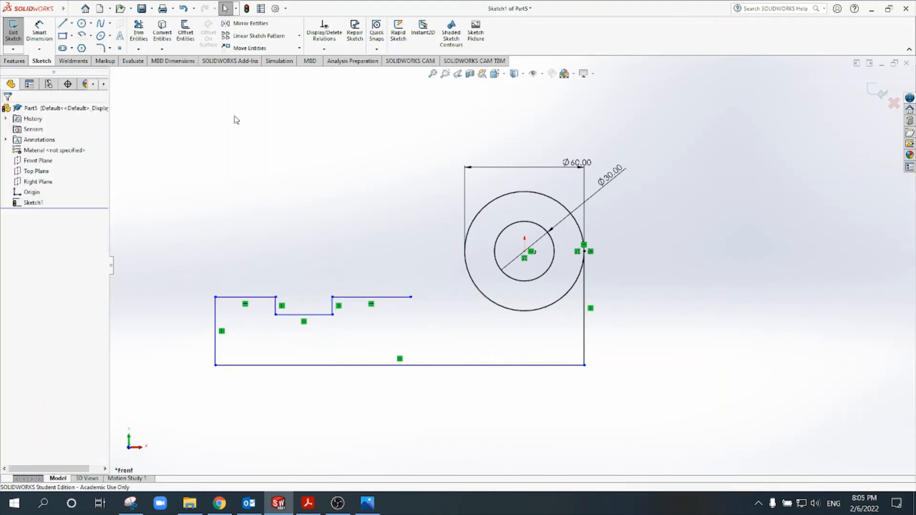
Step: Dimension the right vertical line as 40 cm and the horizontal base line as 150 cm
left_click(39, 31)
left_click(585, 311)
left_click(647, 308)
type("40")
key("Return")
left_click(529, 330)
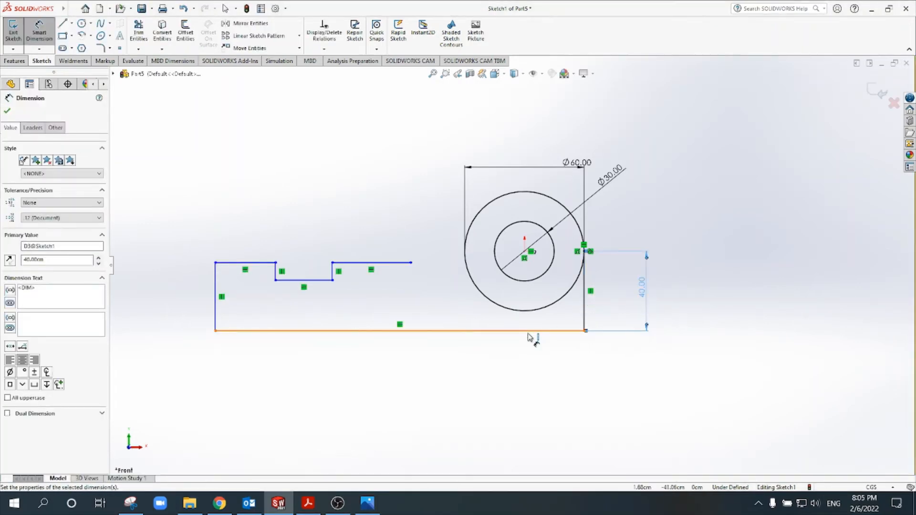
left_click(466, 377)
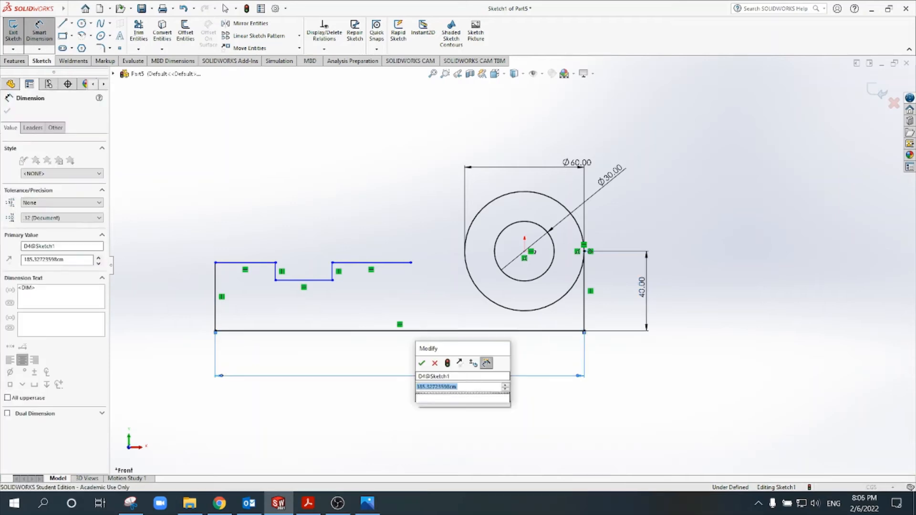
type("150")
key("Return")
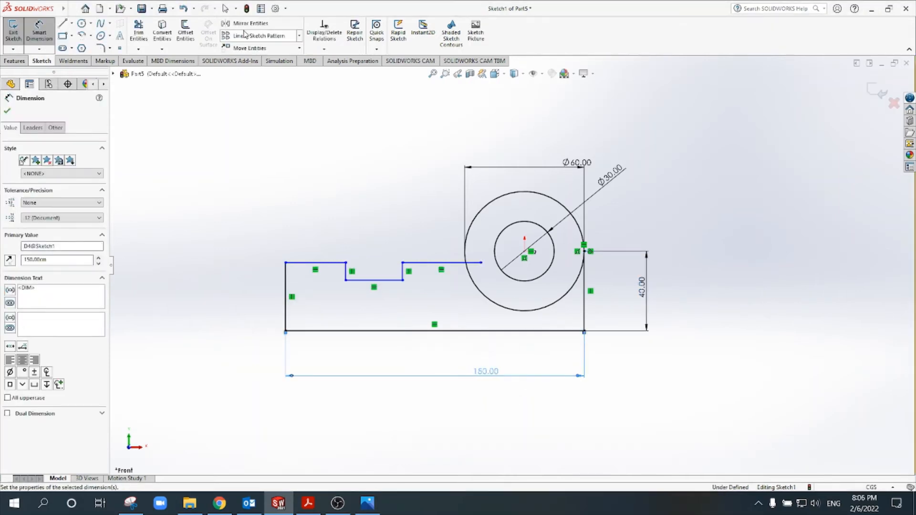
Step: Dimension the outline's left vertical edge and set its height to 20 cm
scroll(346, 153, "down", 1)
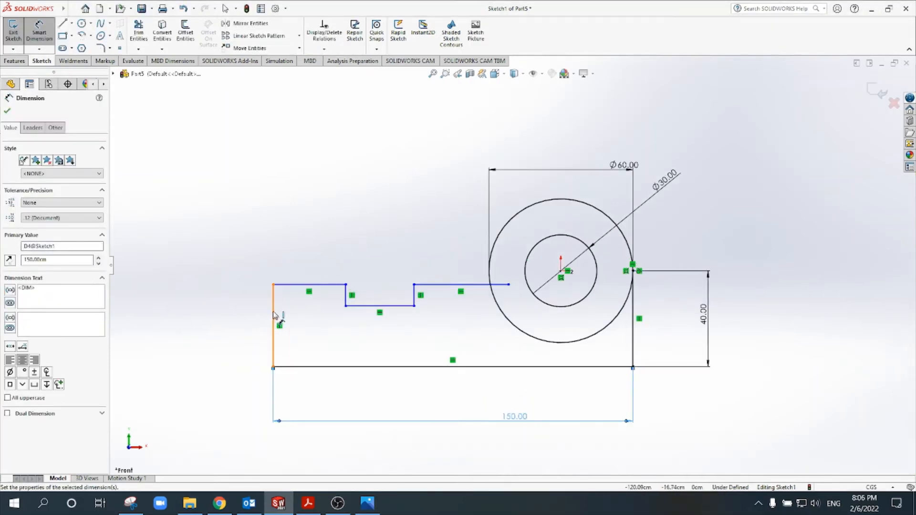
left_click(274, 315)
left_click(206, 326)
type("4")
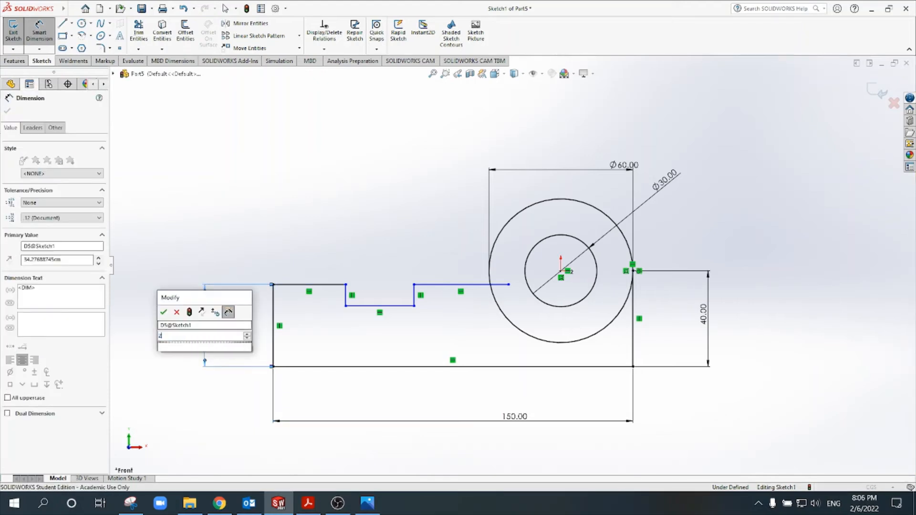
type("0")
key("Return")
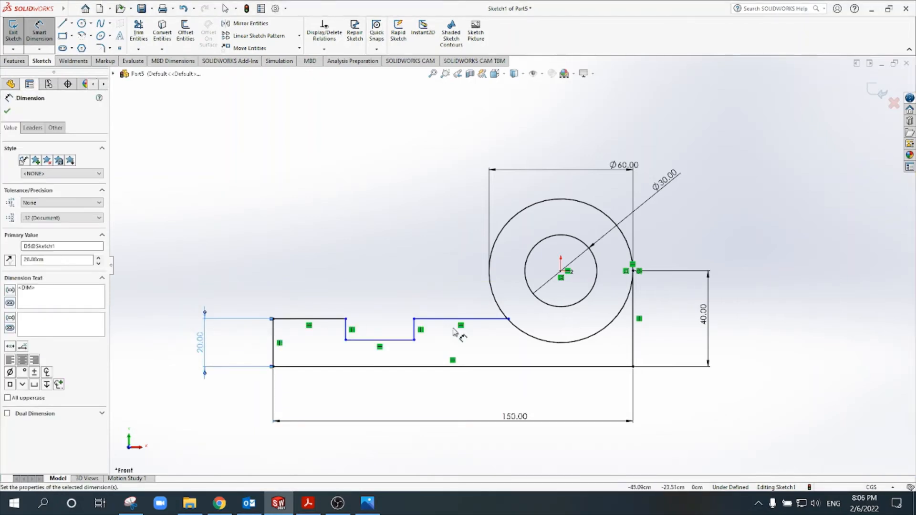
Step: Dimension the ledge left of the notch and set its length to 25 cm
scroll(343, 347, "down", 2)
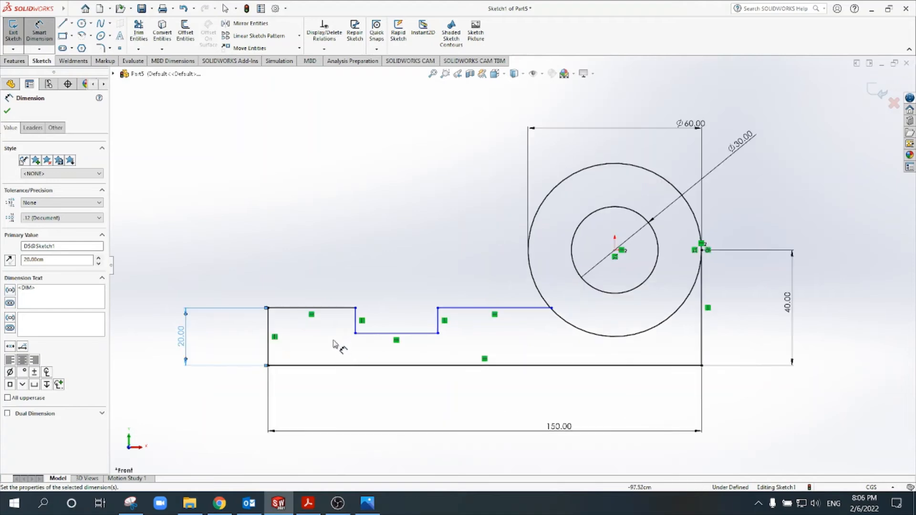
left_click(320, 310)
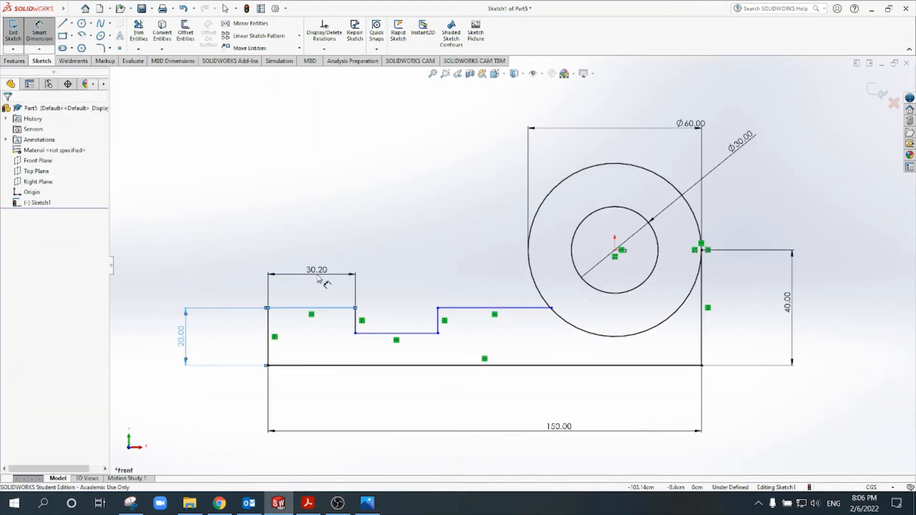
left_click(319, 279)
type("25")
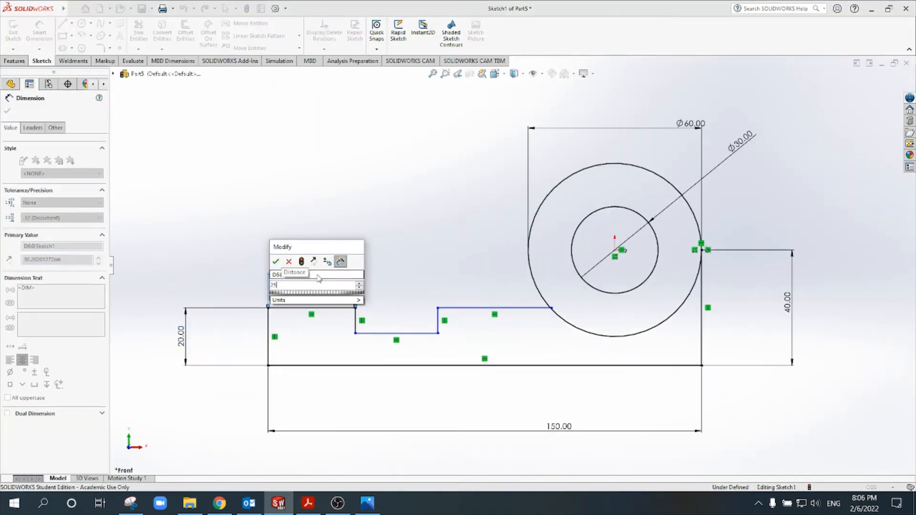
key("Return")
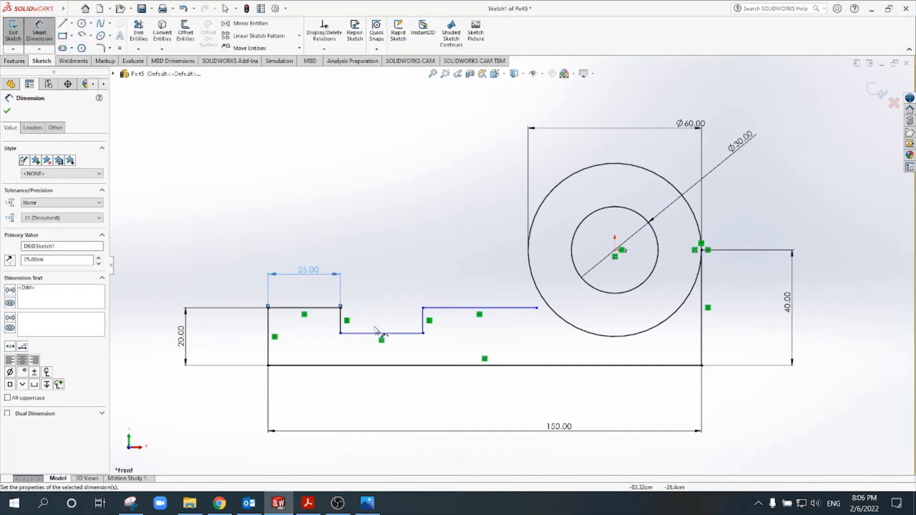
Step: Dimension the notch's bottom line and set its width to 35 cm
left_click(377, 333)
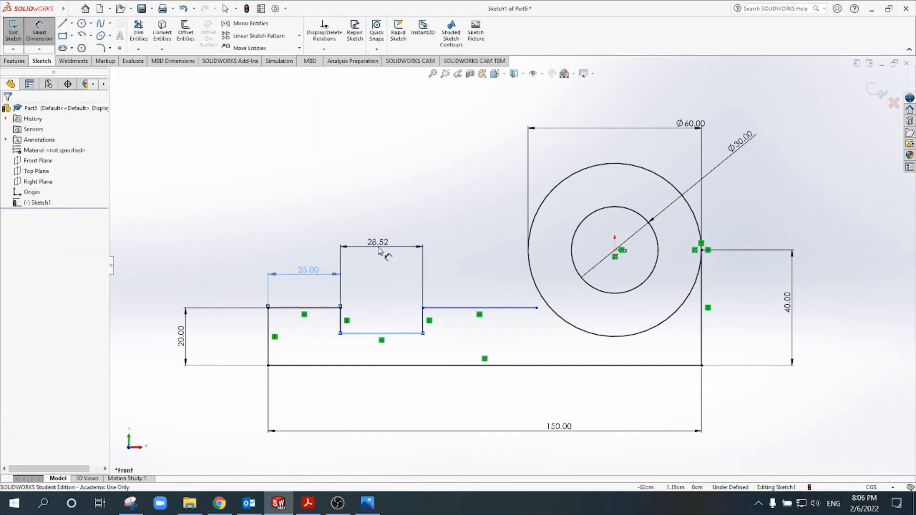
left_click(379, 250)
type("35")
key("Return")
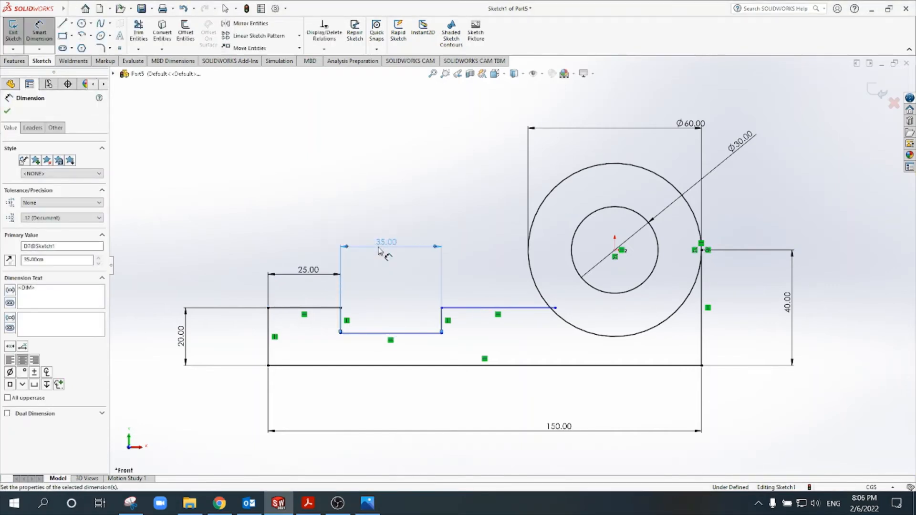
Step: Check the Tut 1.pdf drawing in Acrobat Reader, and in the SOLIDWORKS sketch set the left ledge to 35 cm and the notch width to 25 cm
left_click(308, 503)
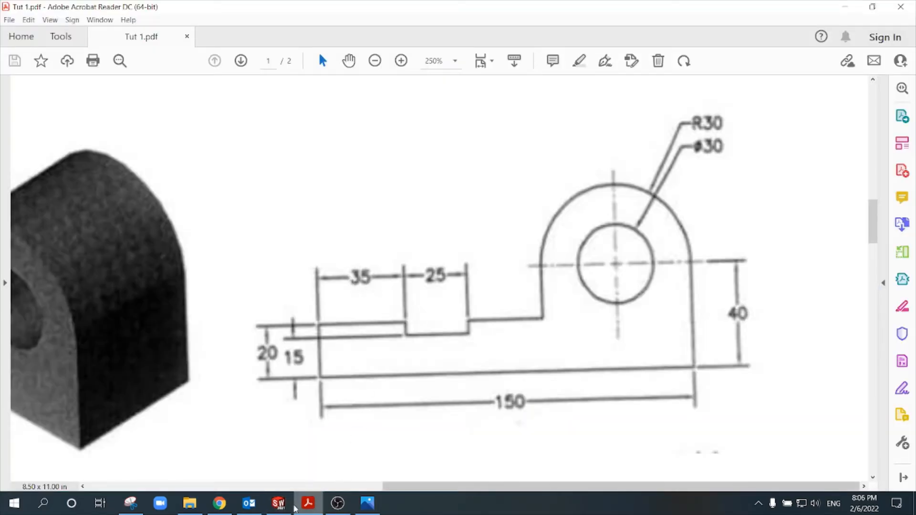
left_click(278, 503)
left_click(310, 277)
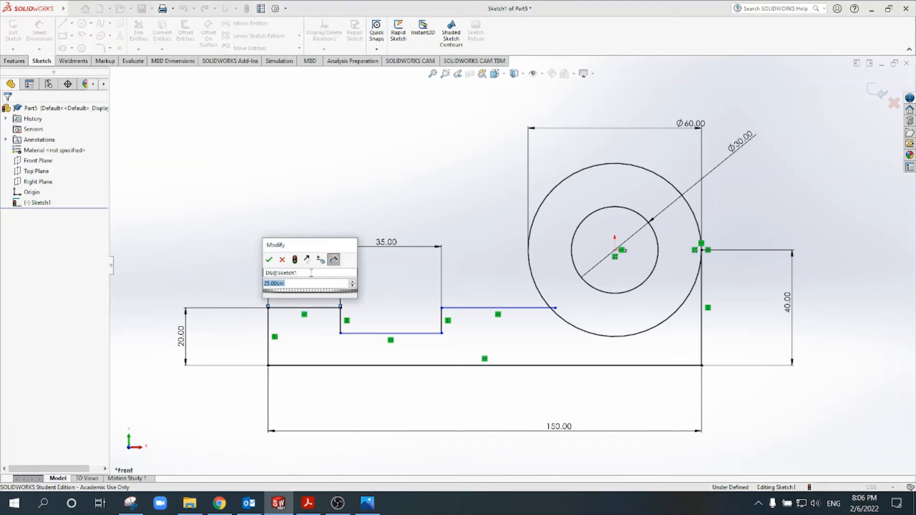
type("35")
key("Return")
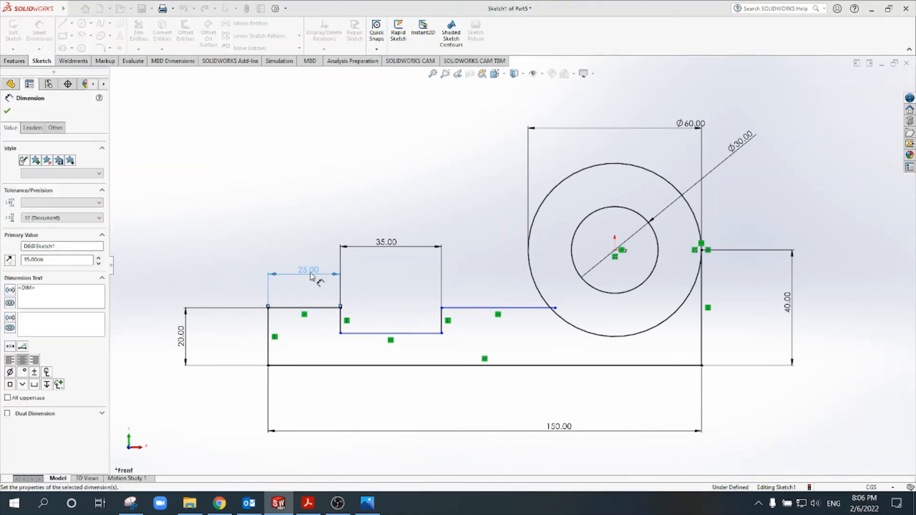
left_click(415, 247)
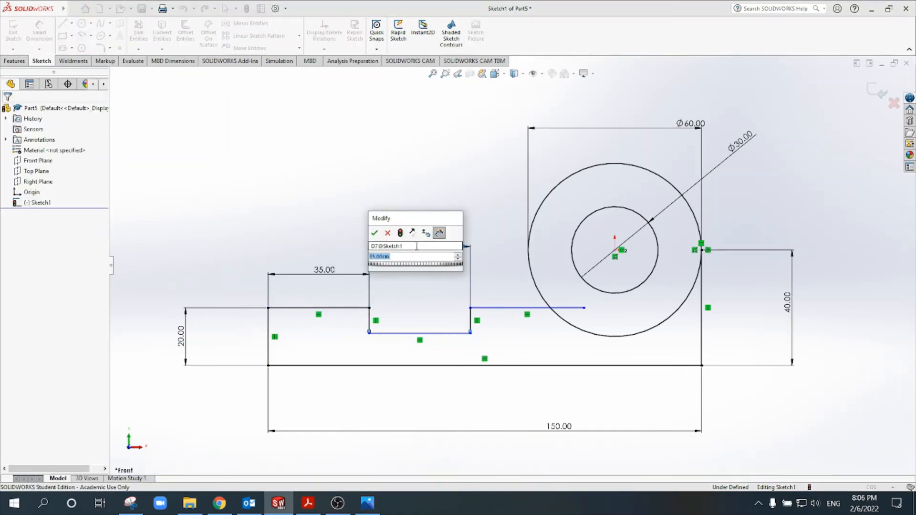
type("25")
key("Return")
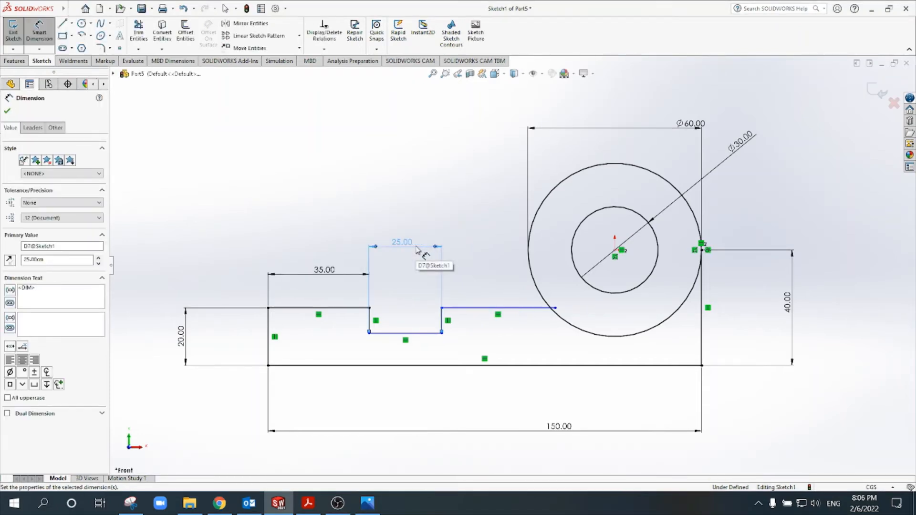
key("Escape")
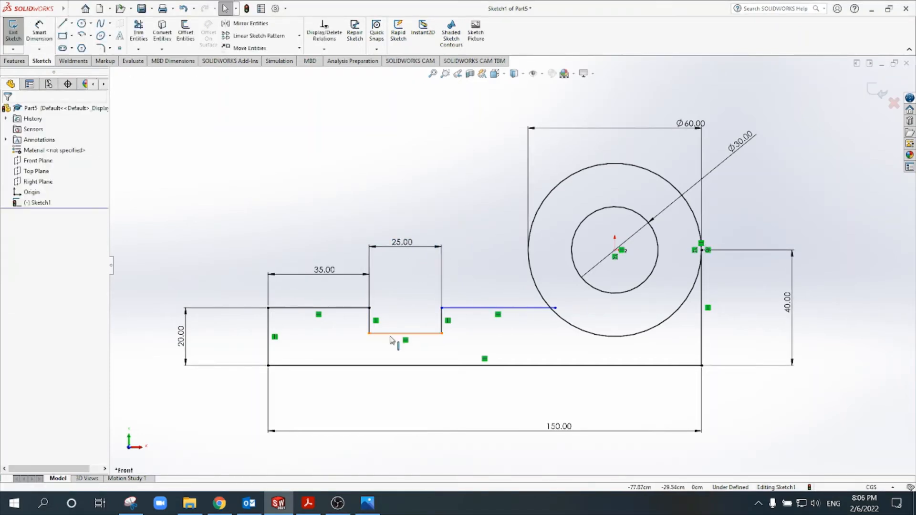
Step: Move the notch's bottom line slightly downward
mouse_move(390, 334)
left_mouse_down()
mouse_move(395, 344)
mouse_move(394, 318)
mouse_move(393, 335)
left_mouse_up()
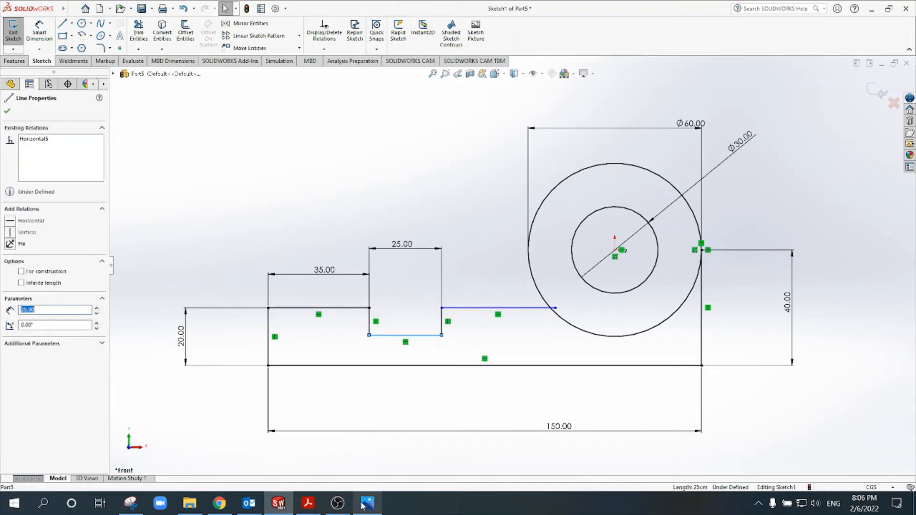
Step: Check the Tut 1.pdf drawing in Acrobat Reader, and in the SOLIDWORKS sketch dimension the notch's bottom line at 15 cm above the base line
left_click(309, 505)
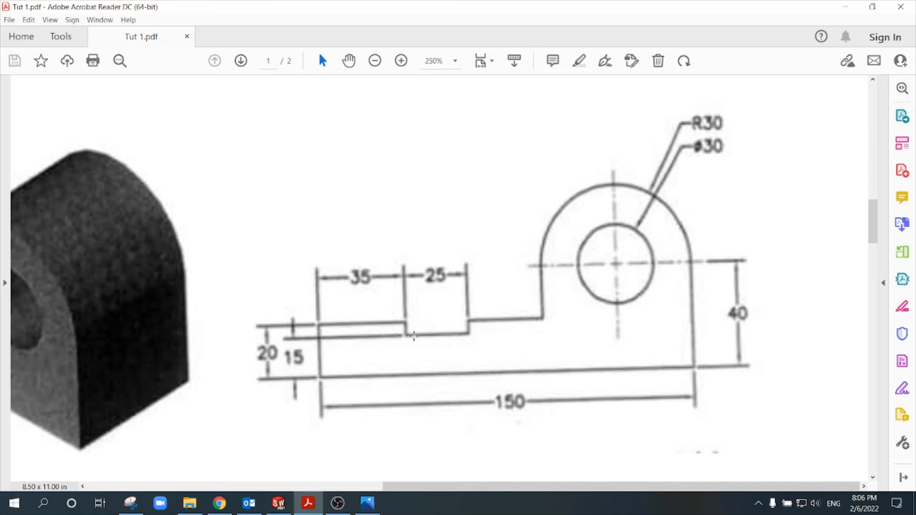
left_click(278, 503)
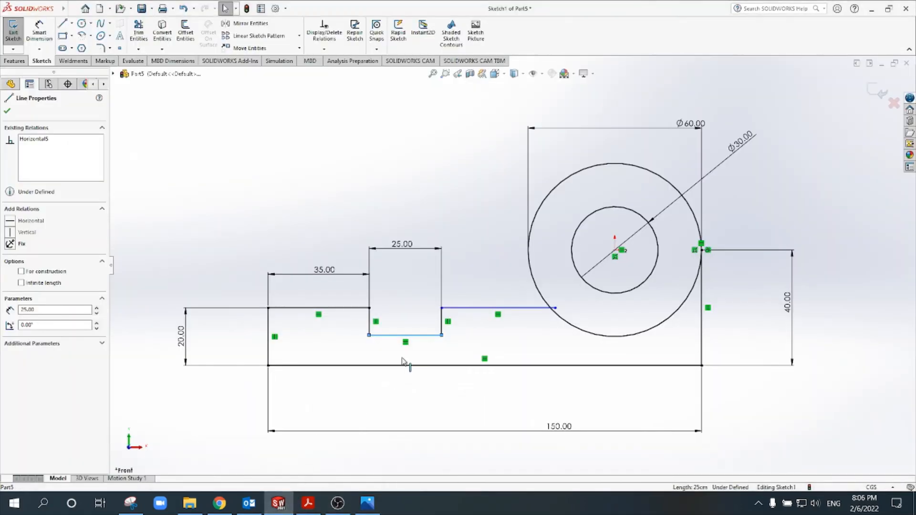
left_click(40, 31)
left_click(390, 336)
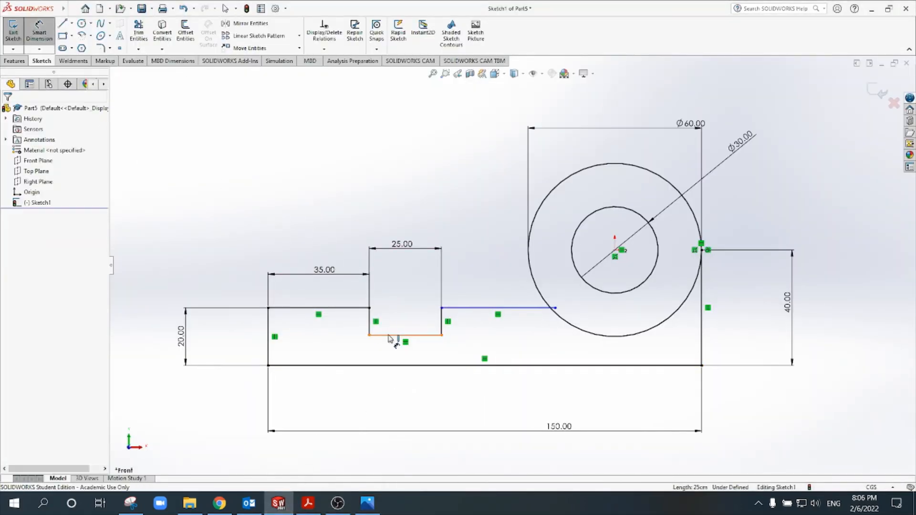
left_click(390, 365)
left_click(228, 355)
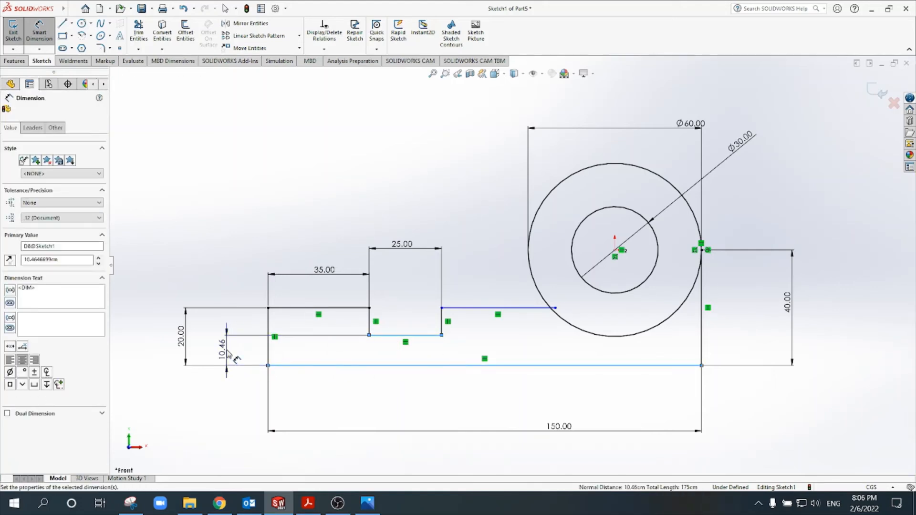
type("15")
key("Return")
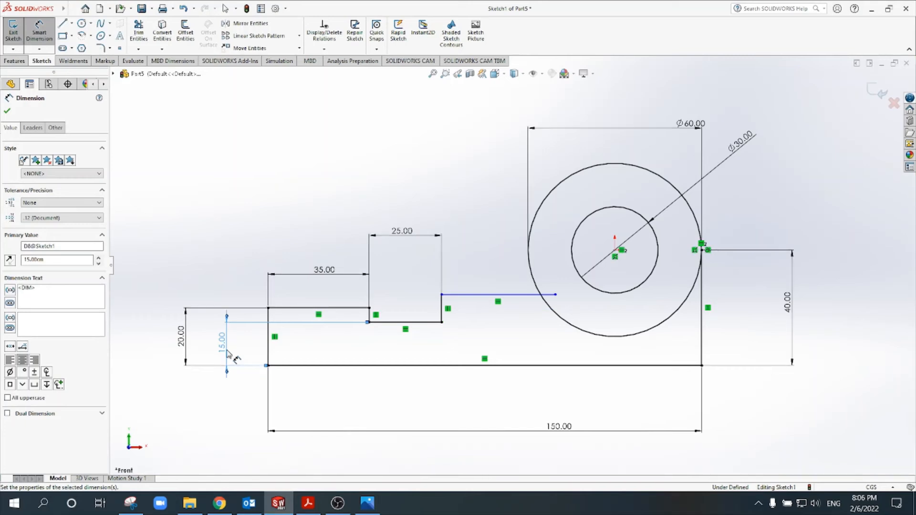
key("Escape")
Step: Dimension the ledge line between the notch and the circle at 20 cm above the base line
left_click(40, 32)
left_click(485, 295)
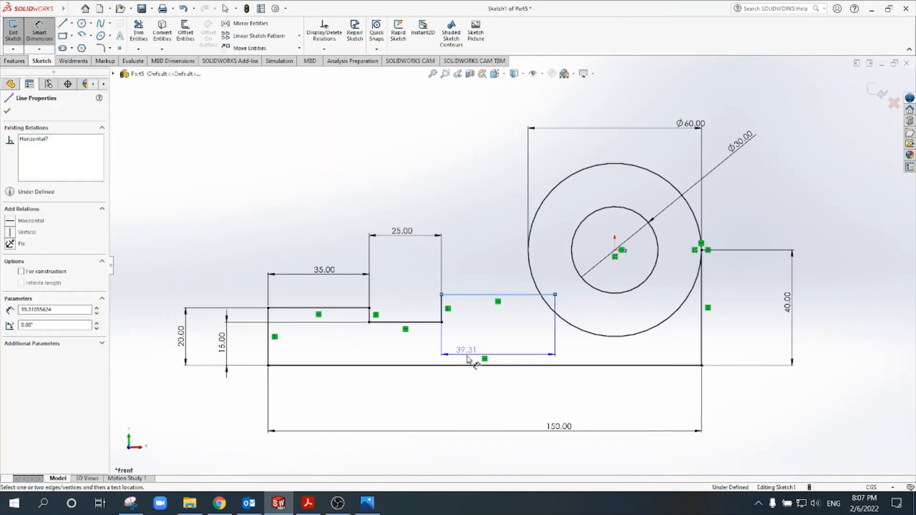
left_click(473, 365)
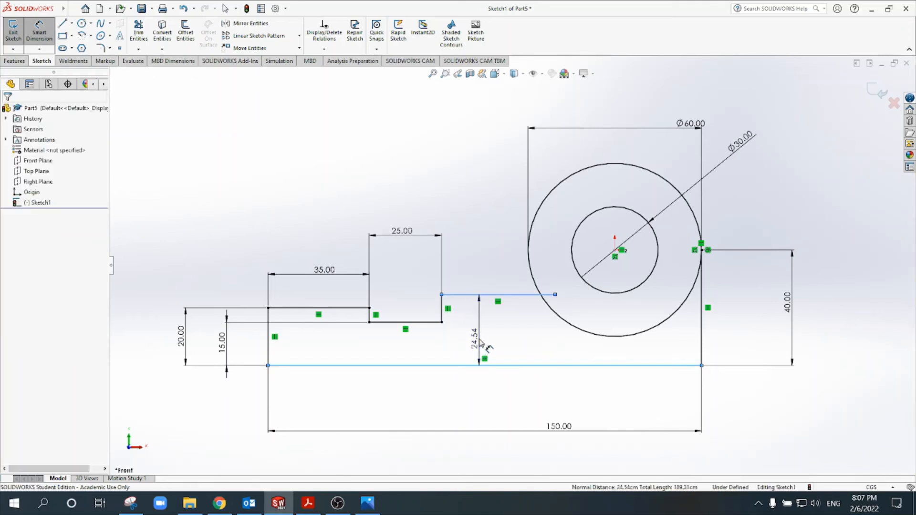
left_click(485, 347)
key("Return")
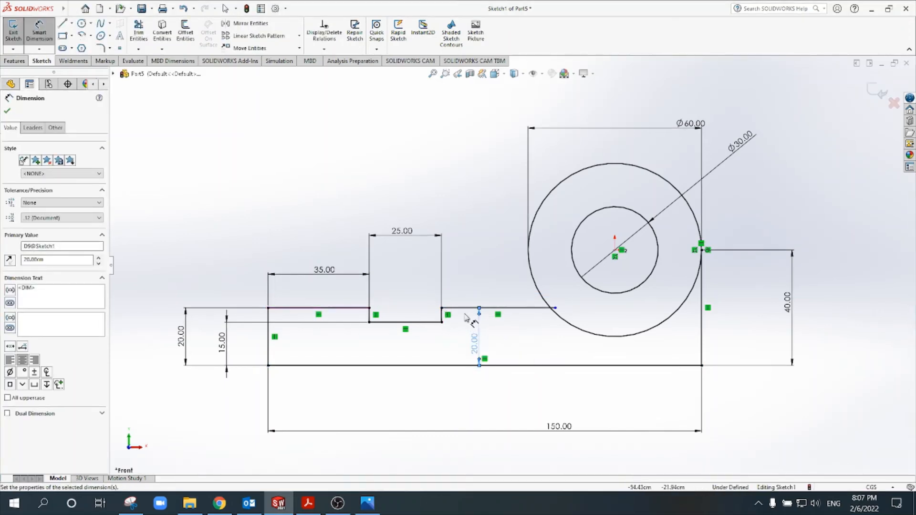
key("Escape")
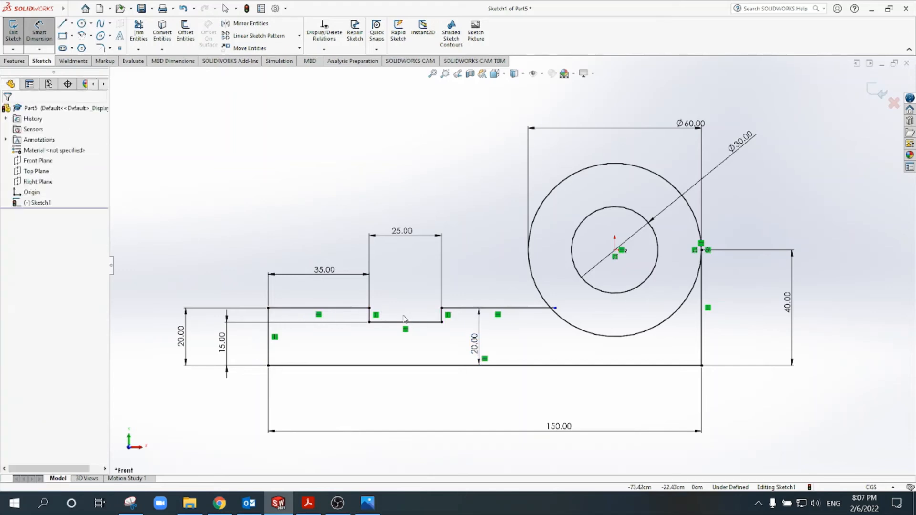
Step: Shorten the ledge line right of the notch so that its free end lies outside the large circle
scroll(551, 319, "down", 3)
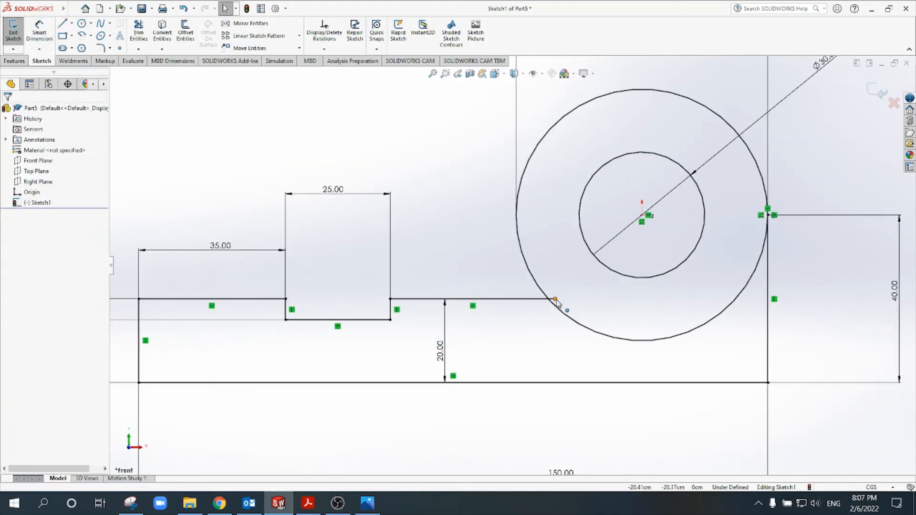
mouse_move(556, 301)
left_mouse_down()
mouse_move(744, 297)
mouse_move(478, 309)
left_mouse_up()
key("z")
key("z")
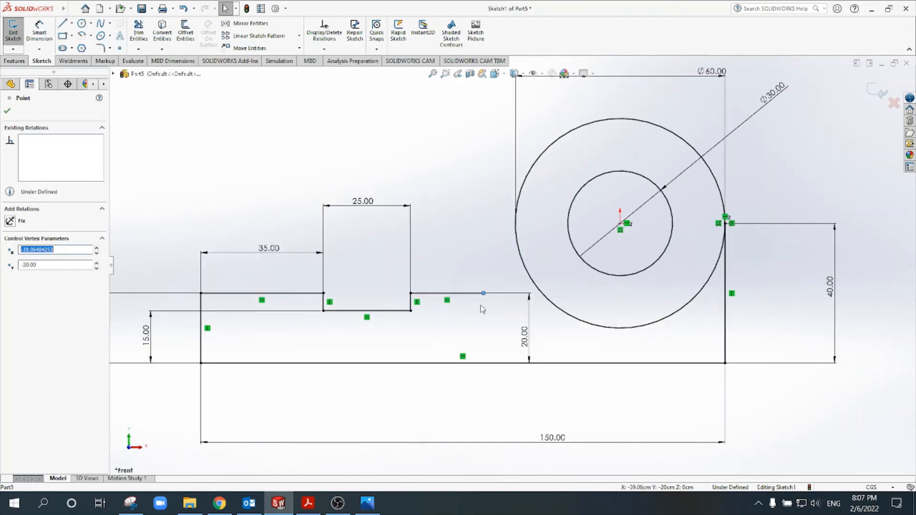
Step: Check the Tut 1.pdf drawing in Acrobat Reader, and in SOLIDWORKS align the ledge's free end directly below the large circle's left quadrant point
left_click(318, 504)
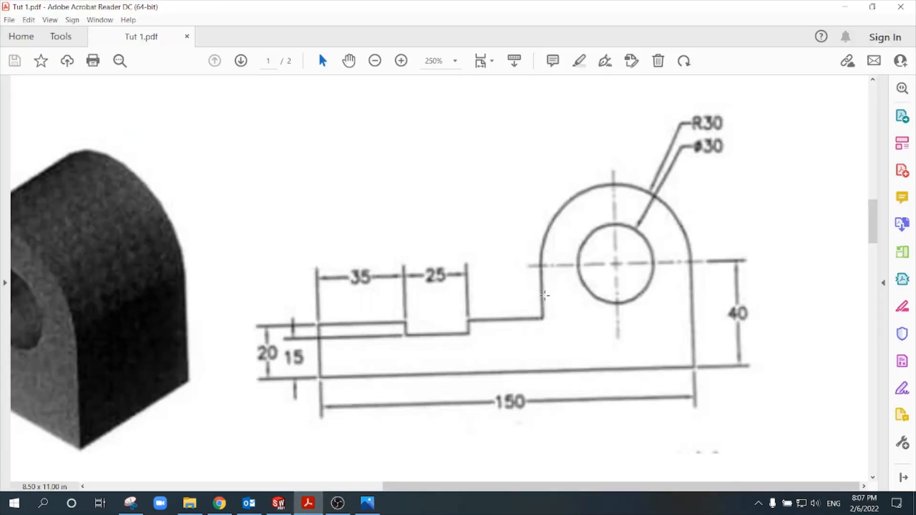
left_click(279, 503)
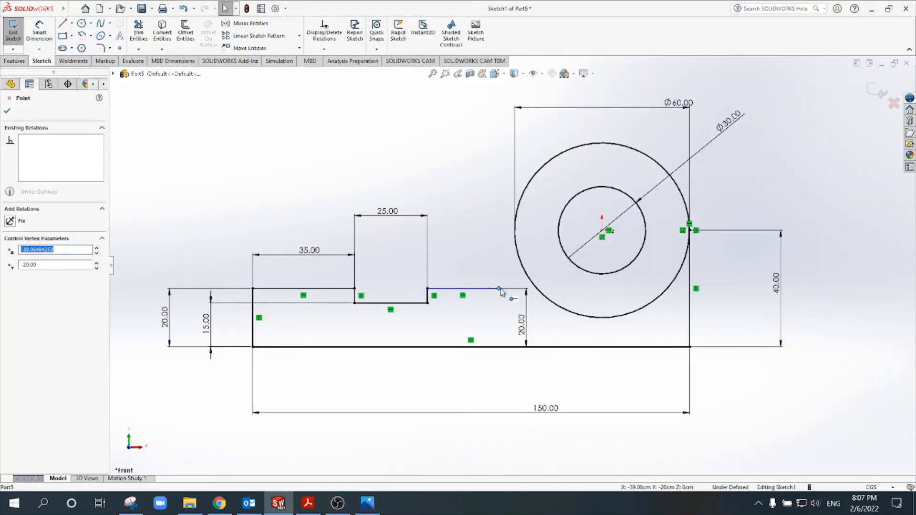
left_click_drag(488, 288, 509, 289)
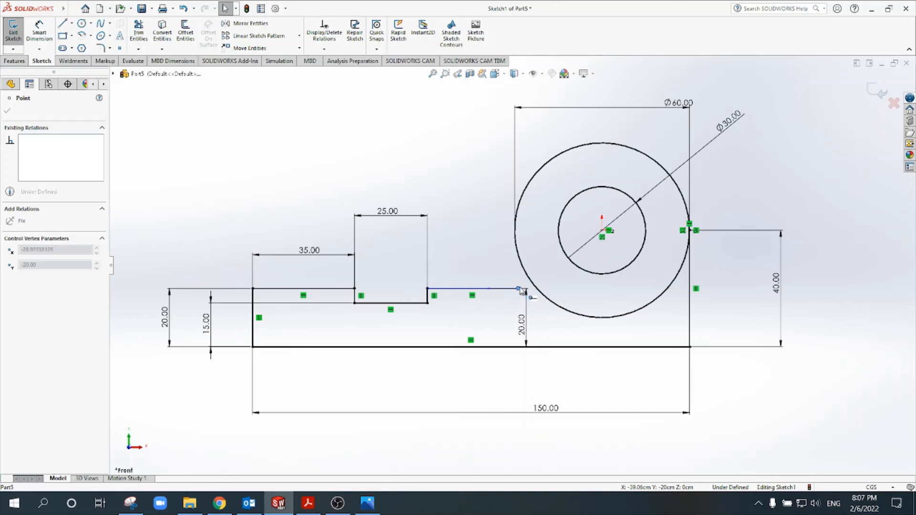
mouse_move(531, 289)
left_mouse_down()
mouse_move(547, 289)
mouse_move(515, 288)
left_mouse_up()
left_click(448, 238)
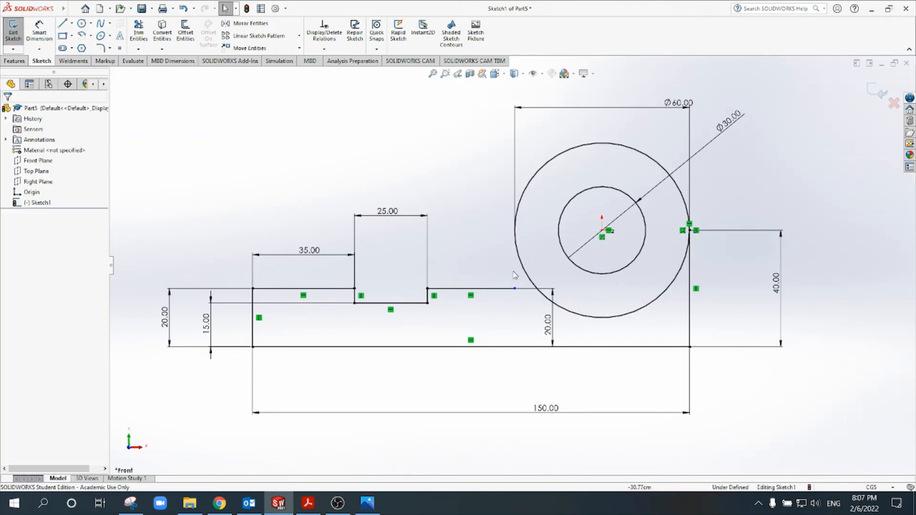
Step: Draw a vertical line from the large circle's left quadrant point down to the ledge's free end
left_click(61, 24)
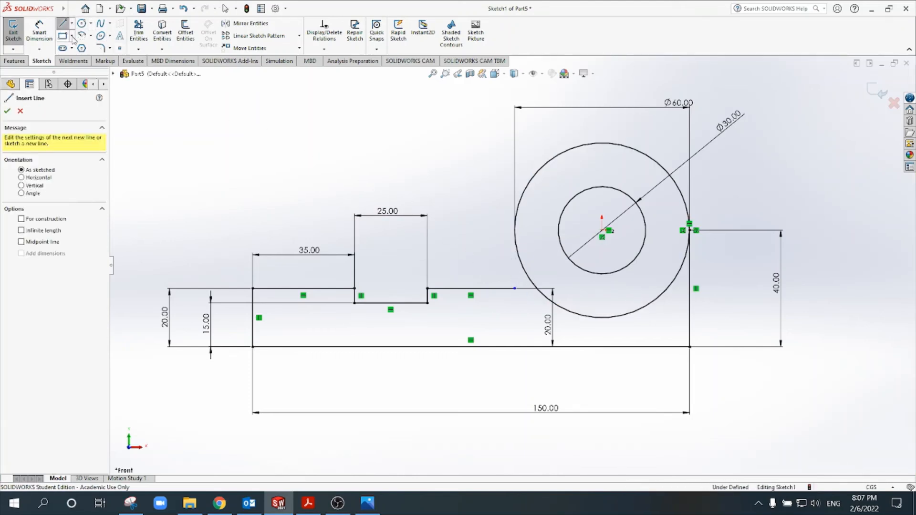
left_click(515, 231)
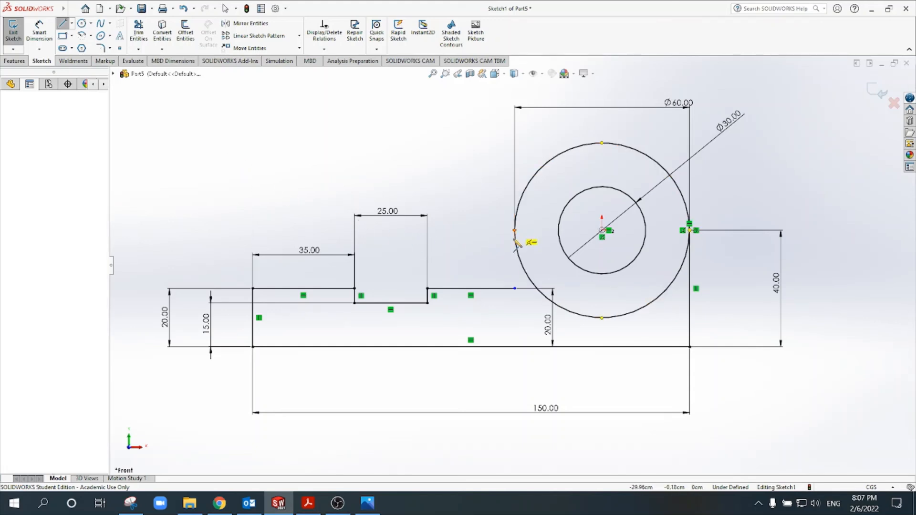
double_click(515, 289)
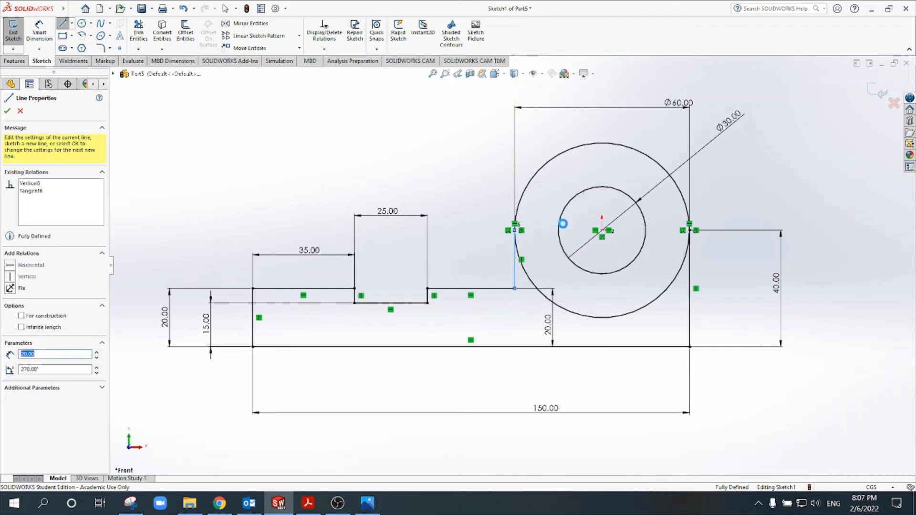
key("Escape")
Step: Trim away the lower half of the large circle with Power trim and exit the sketch
left_click(139, 30)
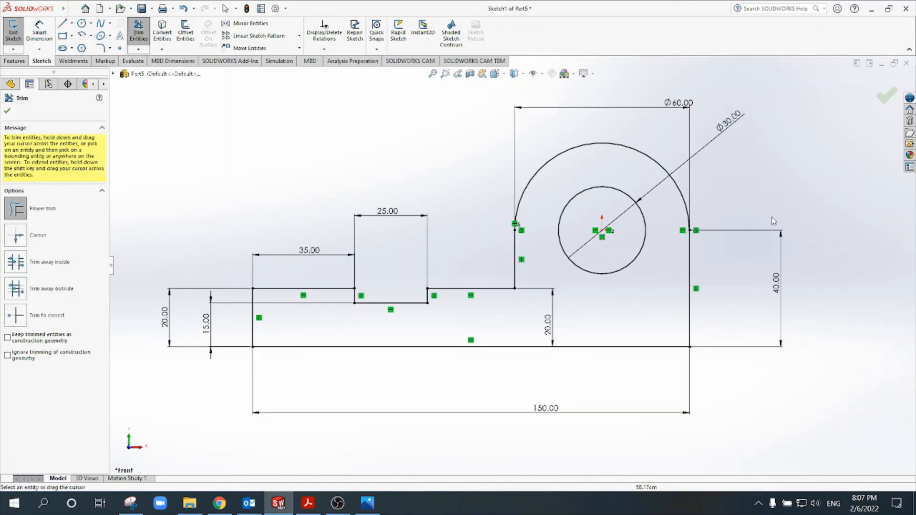
scroll(372, 271, "up", 1)
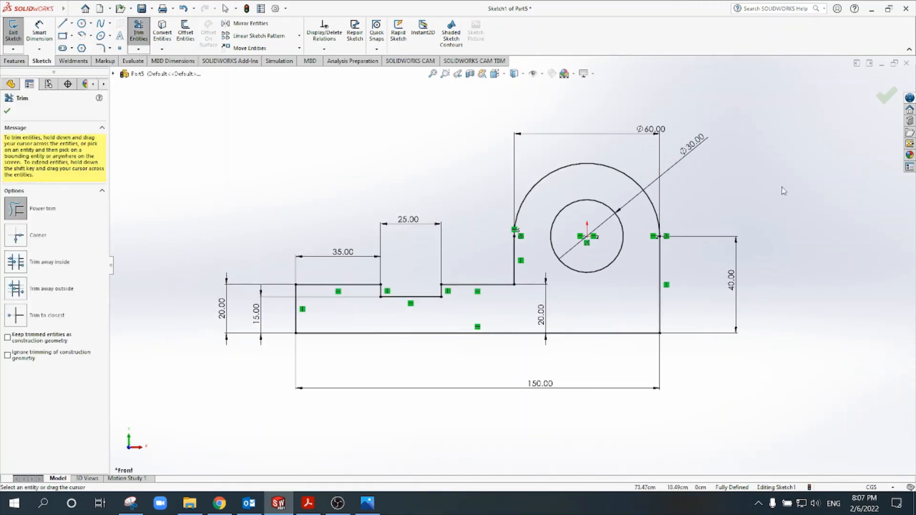
left_click(885, 102)
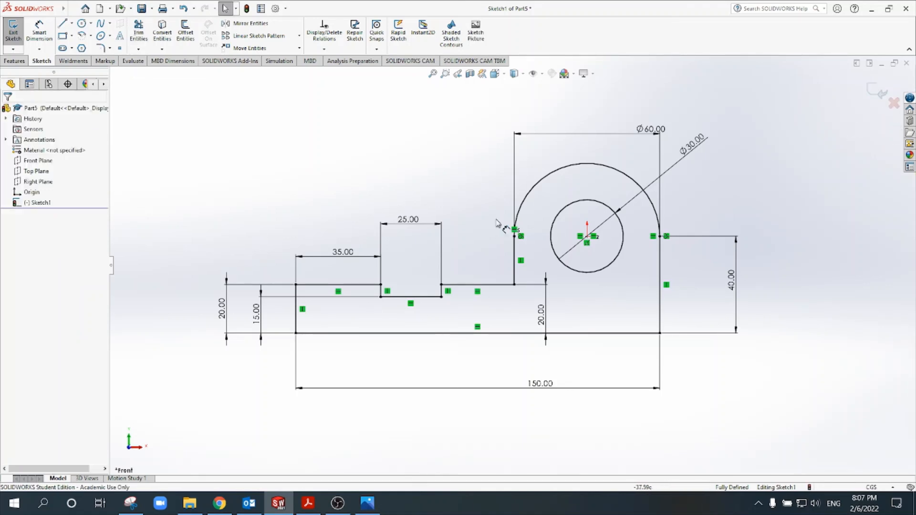
left_click(877, 92)
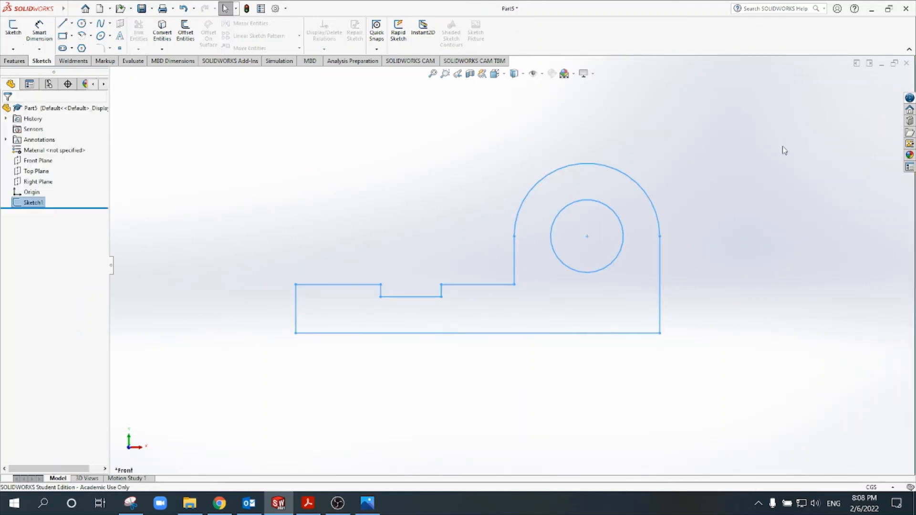
Step: Start a blind Boss-Extrude of the bracket profile with a depth of 15 cm
left_click(16, 61)
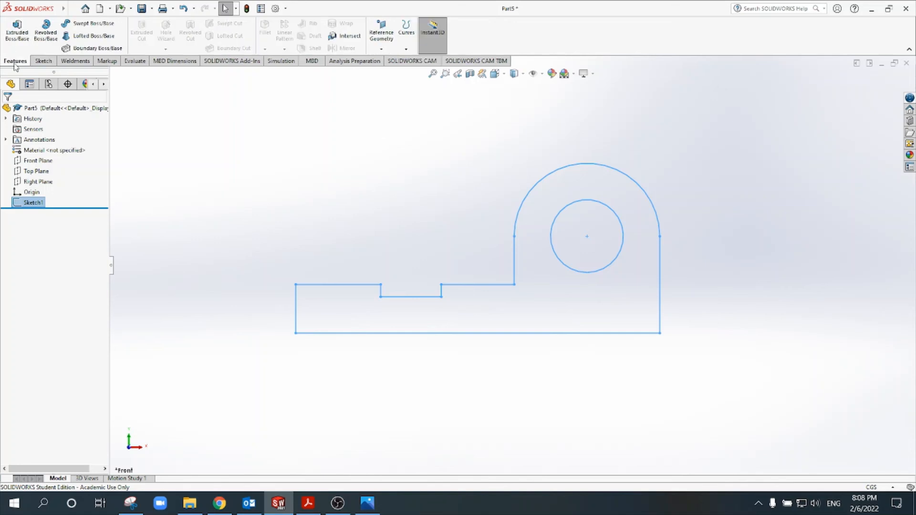
left_click(20, 34)
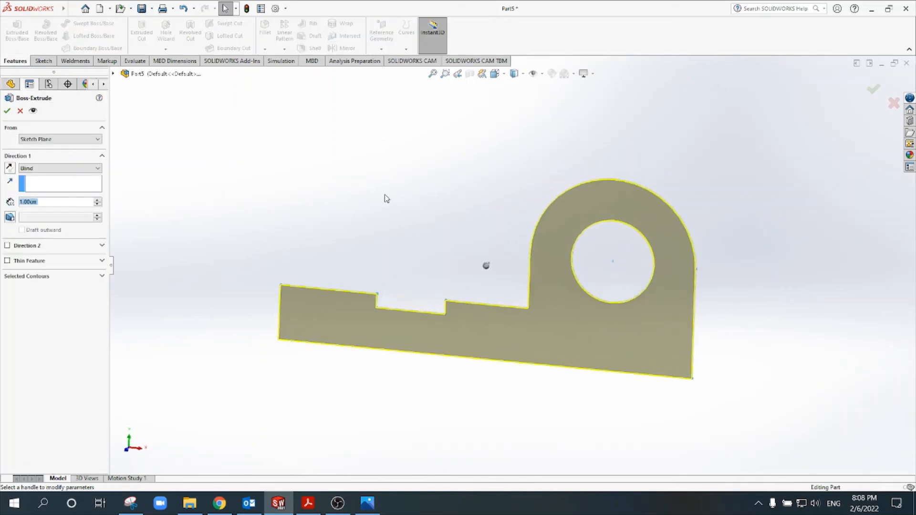
left_click_drag(505, 276, 515, 261)
left_click(29, 202)
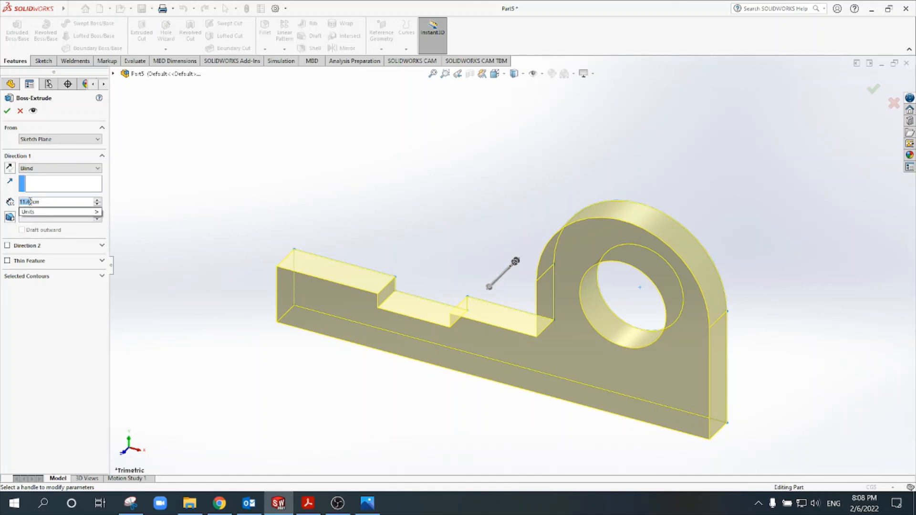
type("15")
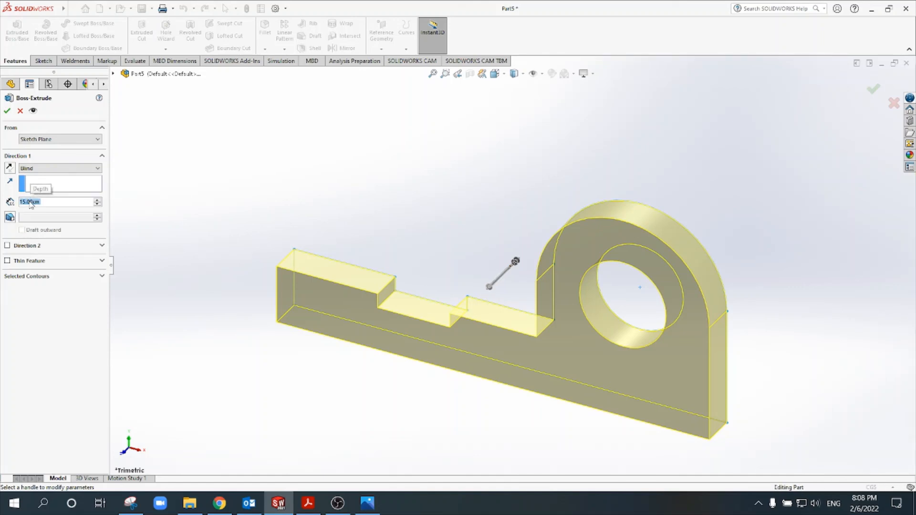
key("Return")
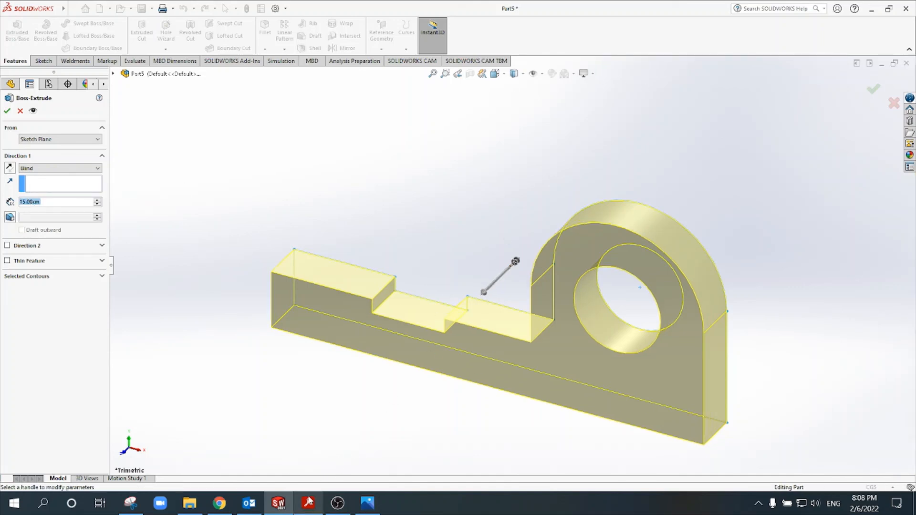
Step: Check the part depth in the Tut 1.pdf drawing in Acrobat Reader, and in SOLIDWORKS set the extrusion depth to 25 cm and finish it
left_click(308, 504)
scroll(367, 343, "down", 3)
left_click_drag(340, 389, 365, 389)
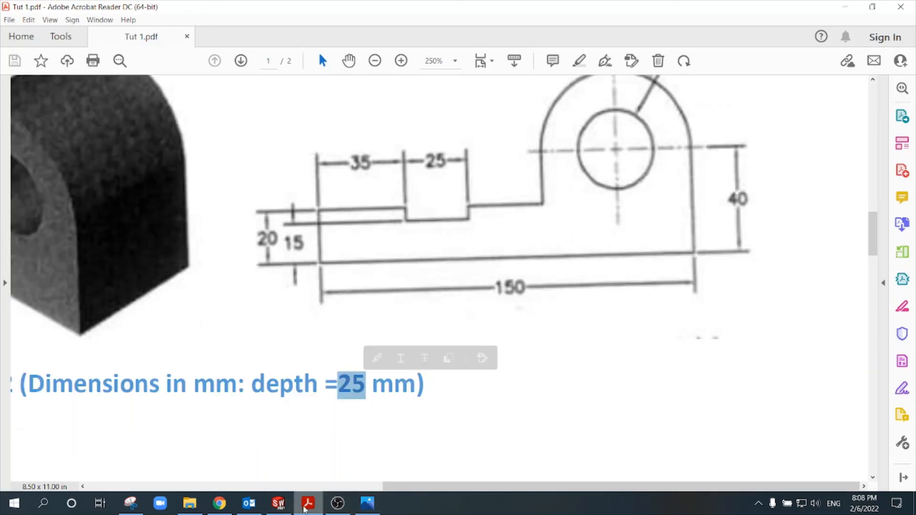
left_click(279, 503)
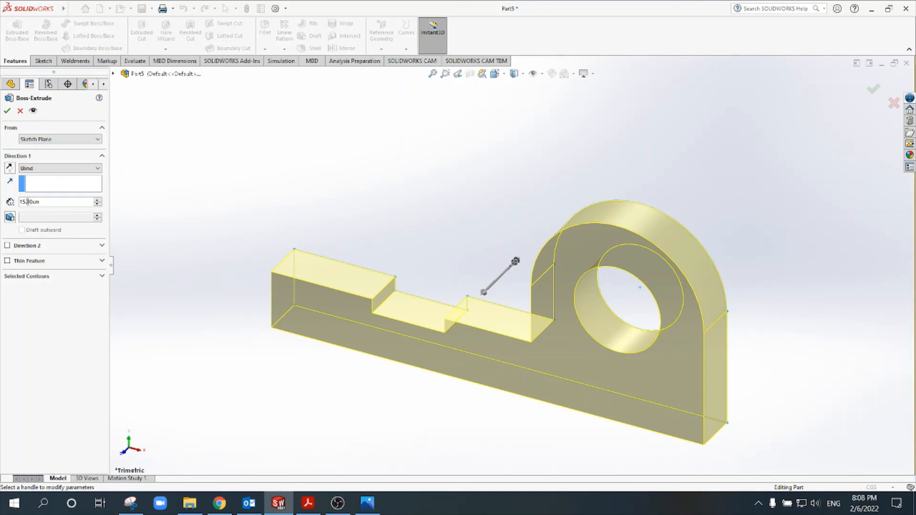
type("25")
key("Return")
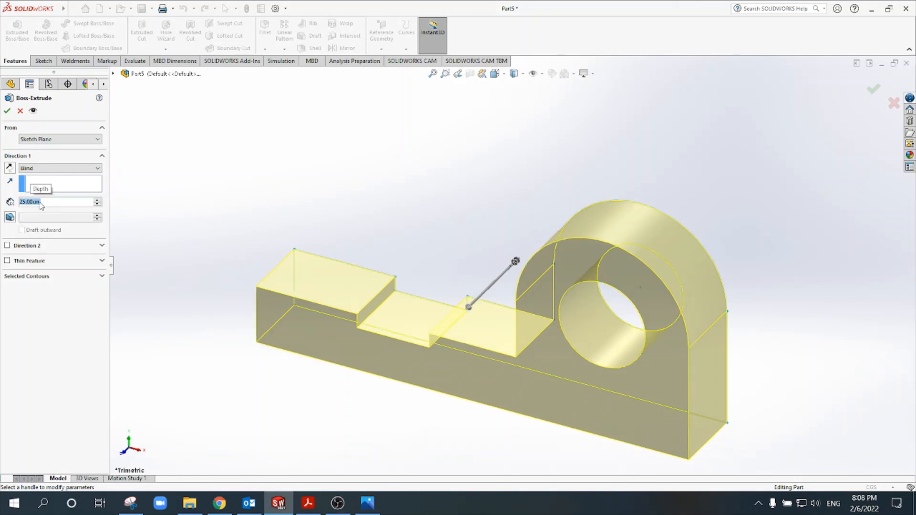
left_click(873, 91)
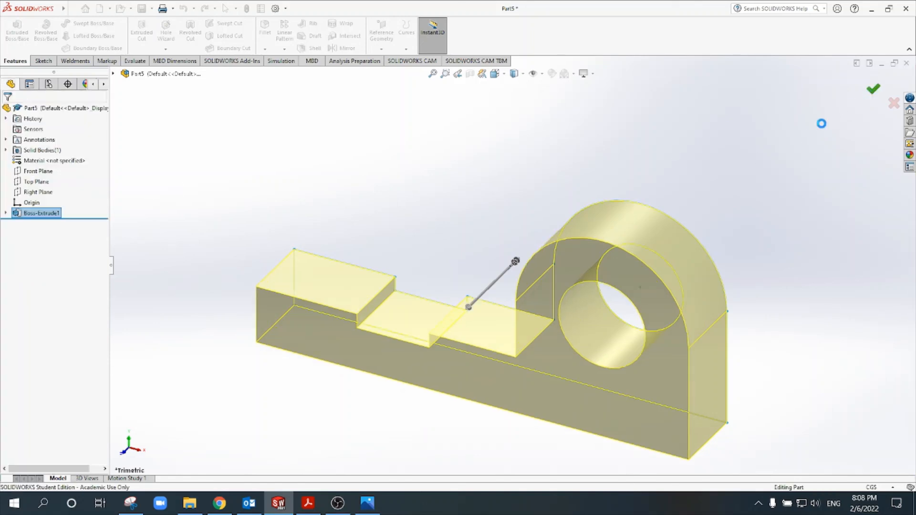